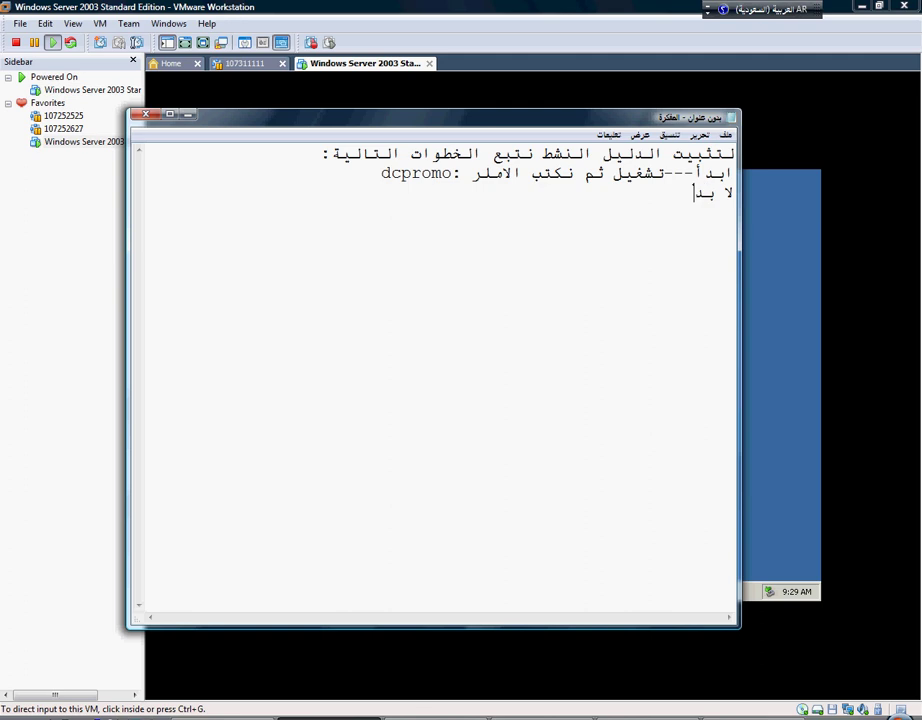
Complete the third note line so it reads "لا بد من اختيار اسم للdns اللي هو نفسو اسم المجال فليكن مثلا"
key("BackSpace")
type("من أ")
type("ختيار")
type(" اسم لل")
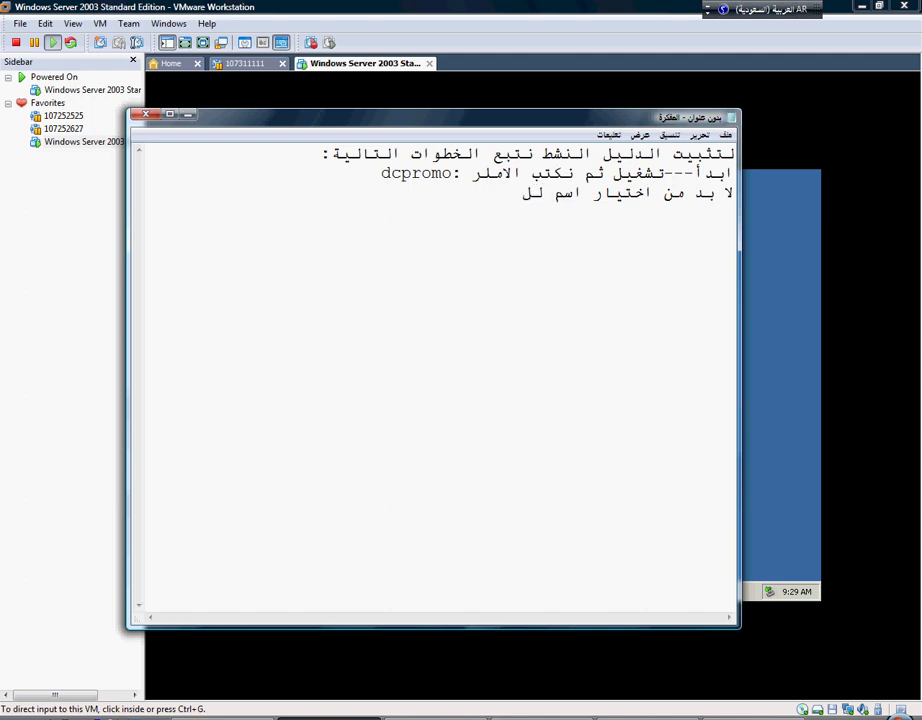
key("alt+shift")
type("dns")
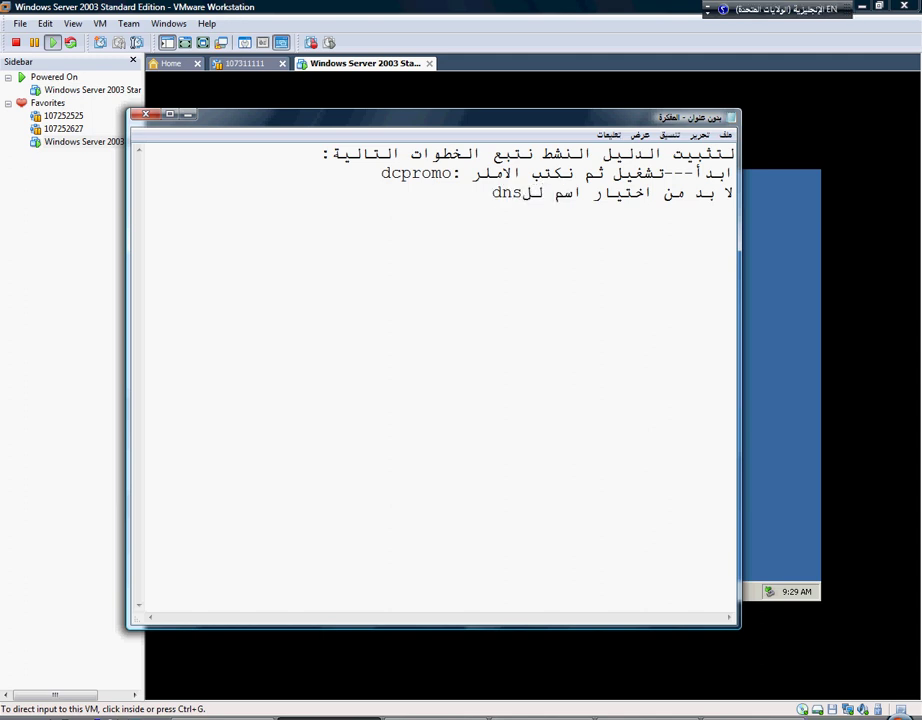
key("alt+shift")
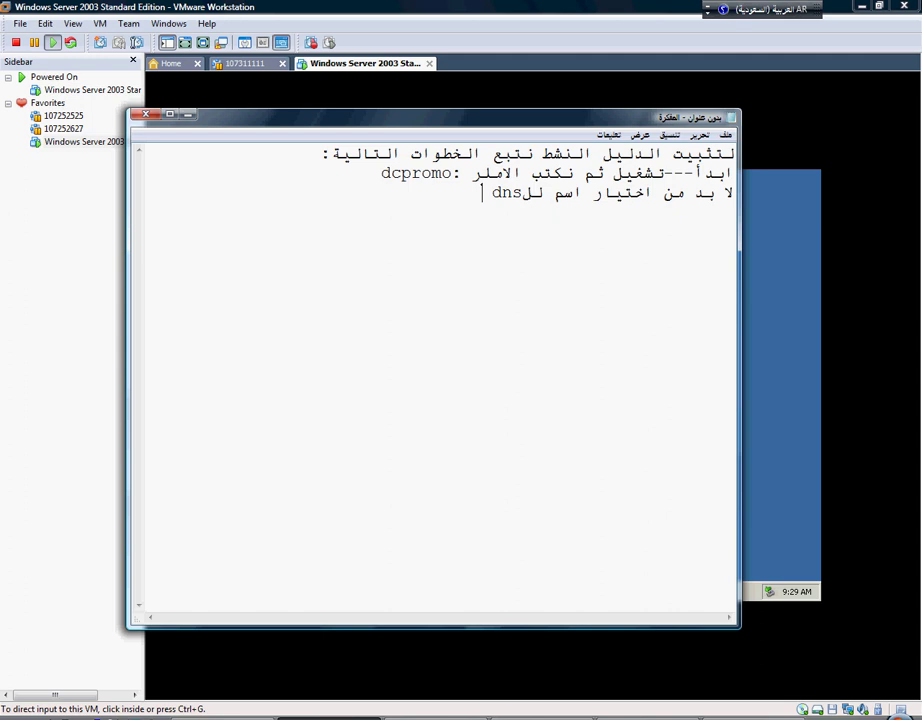
type("اللي هو نفسو ا")
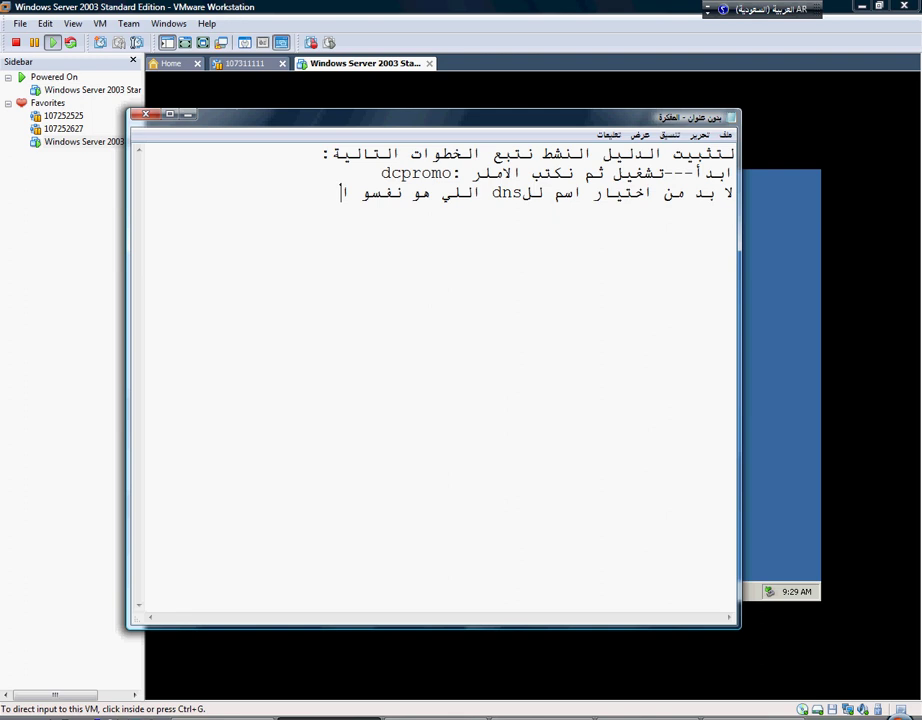
type("سم المجال")
type(" فأ")
type("ليك")
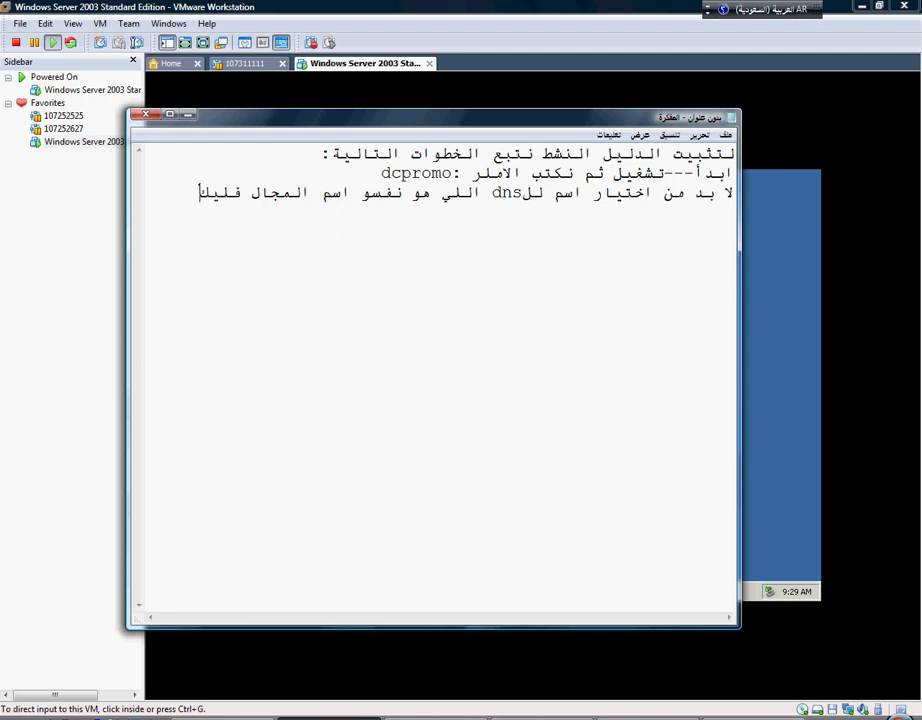
type("ن مثلا")
key("Return")
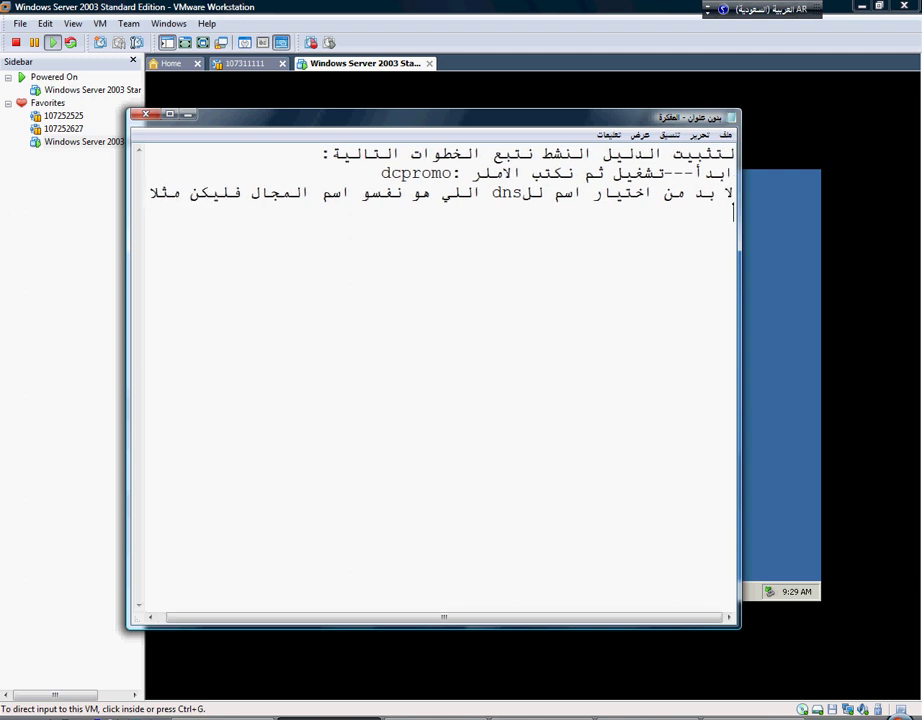
Write HCT.COM on a new line as the example domain name and select that text
key("alt+shift")
type("h")
key("BackSpace")
type("HCT.")
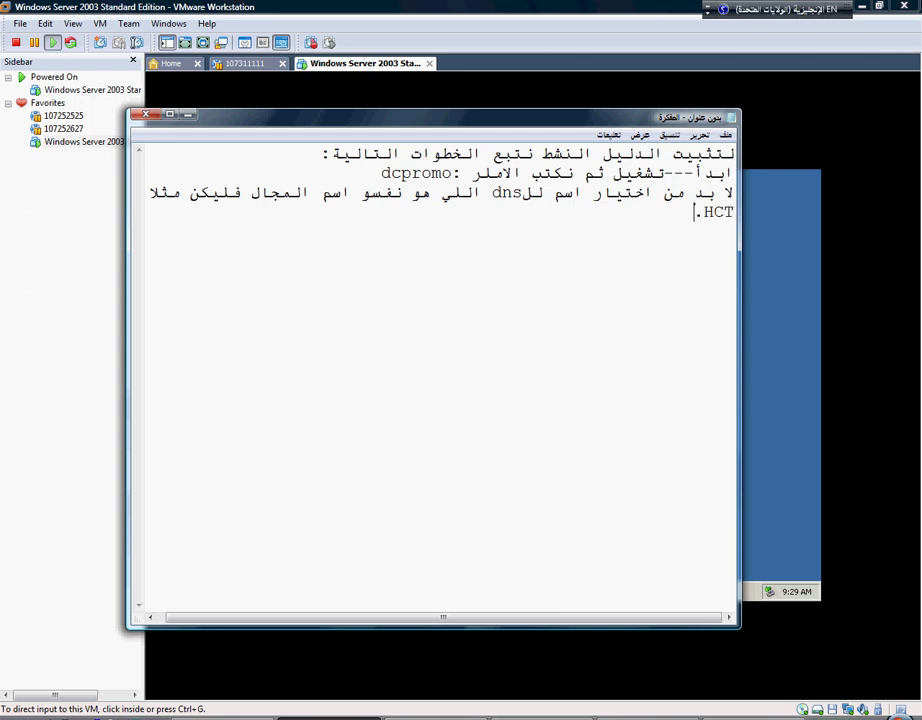
type("COM")
key("shift+Left")
key("shift+Left")
key("shift+Left")
key("shift+Left")
key("shift+Left")
key("Home")
key("shift+Right")
key("shift+Right")
key("shift+Right")
key("shift+Right")
key("shift+Right")
key("shift+Right")
key("shift+Right")
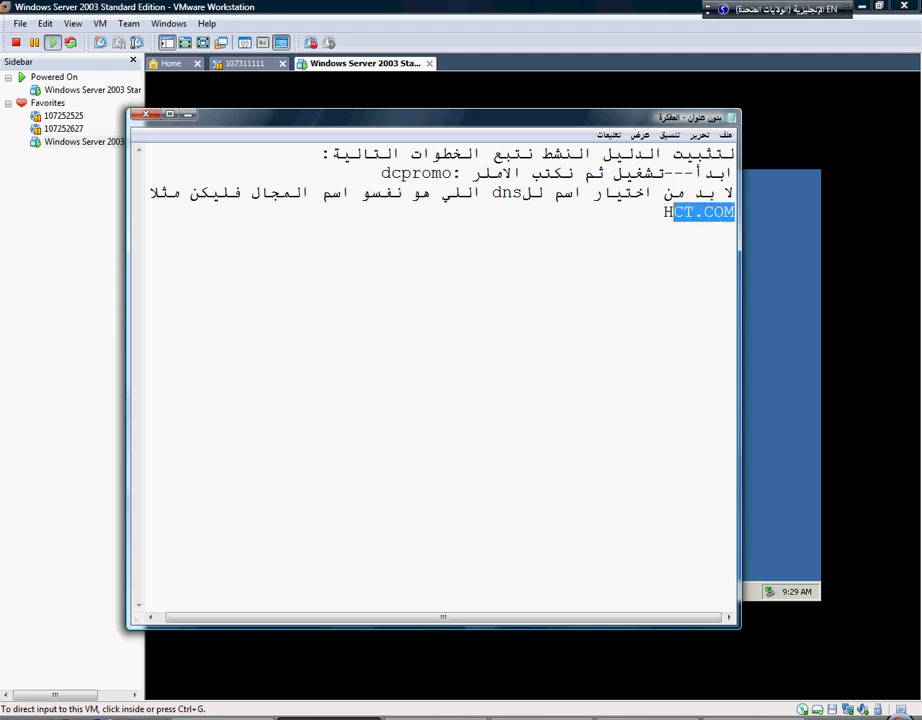
In the virtual machine's installation wizard, set the new domain's full DNS name to hct.com and accept HCT as the NetBIOS name
left_click(352, 578)
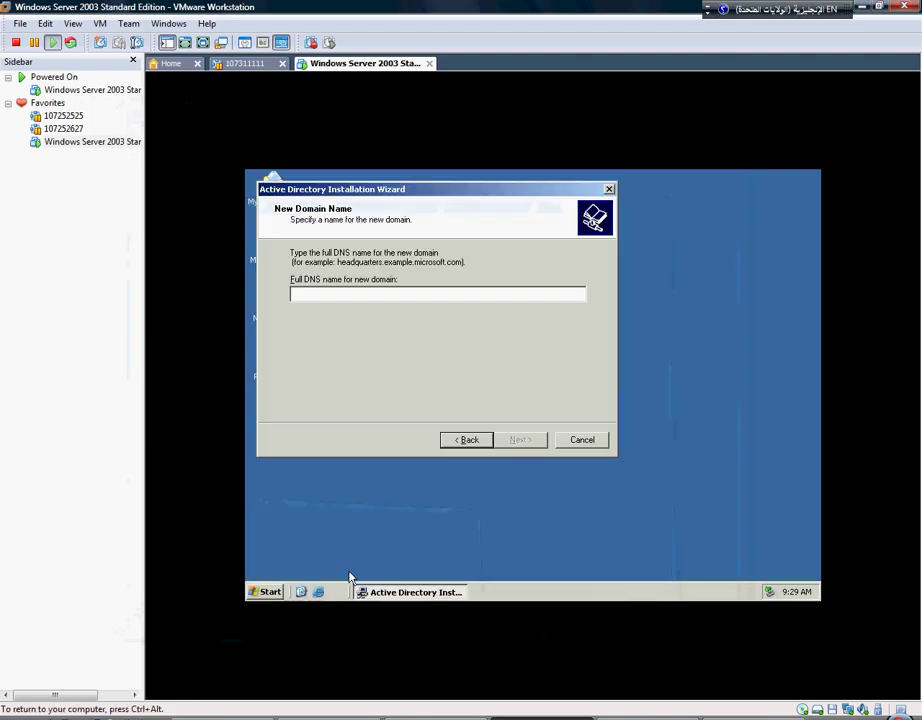
type("hct.com")
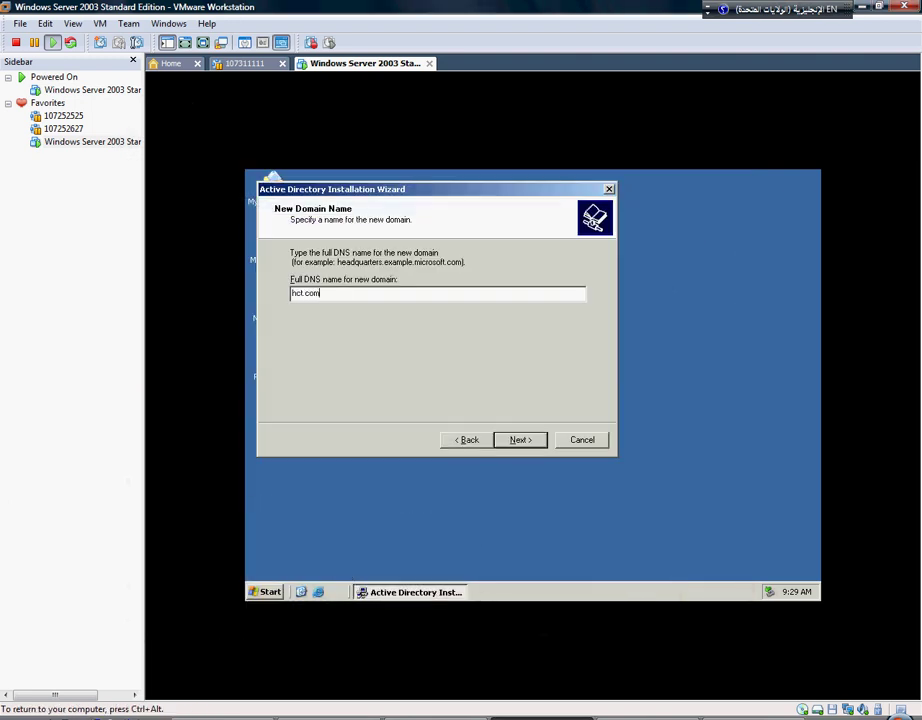
left_click(520, 441)
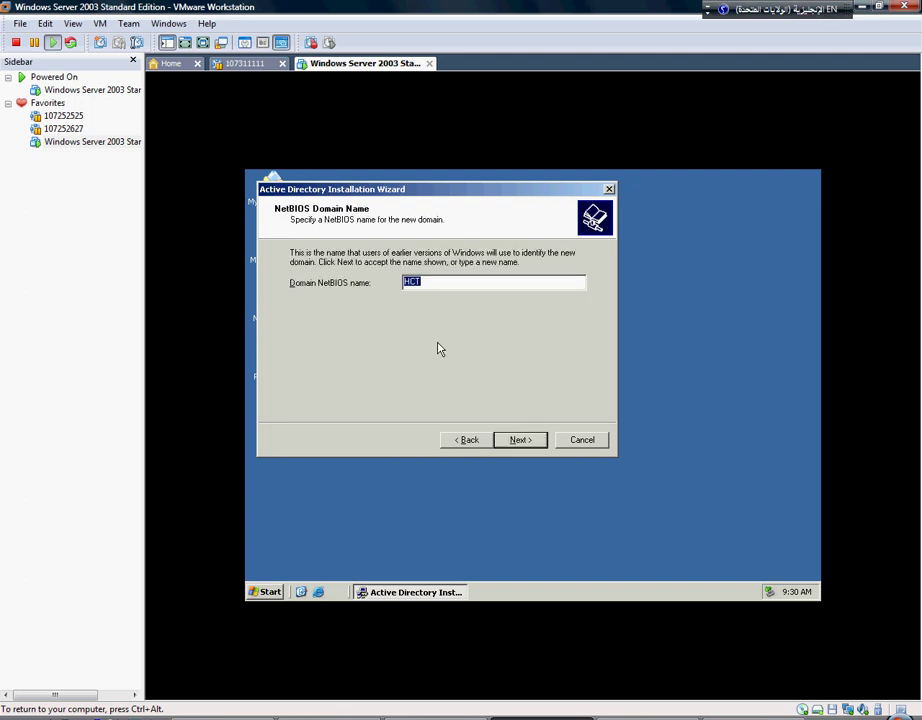
left_click(530, 441)
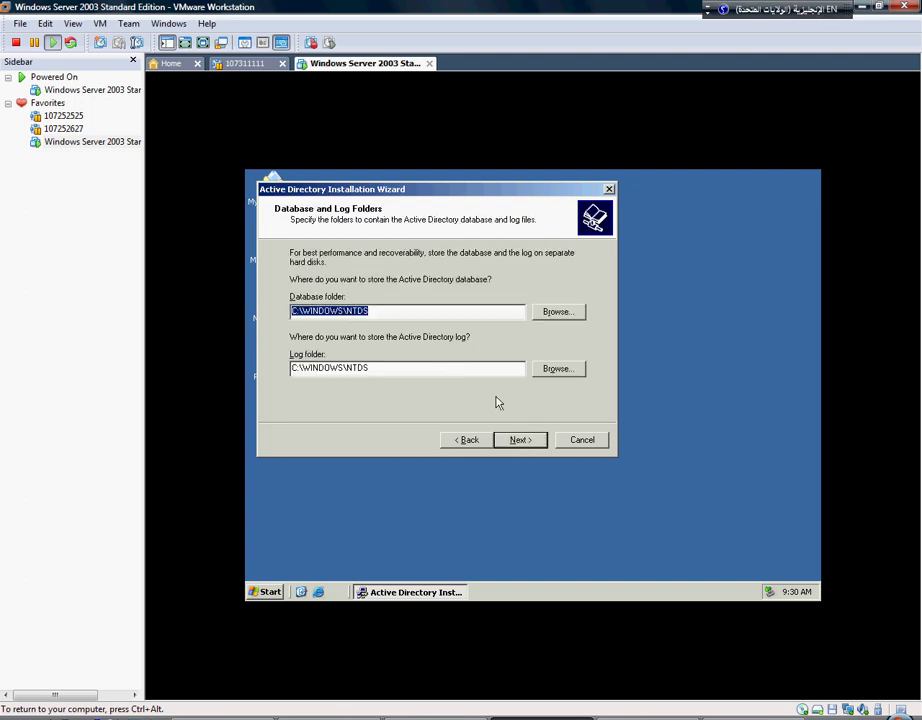
Accept the default database, log and SYSVOL folders, and choose to correct the DNS problem by configuring DNS manually
left_click(526, 442)
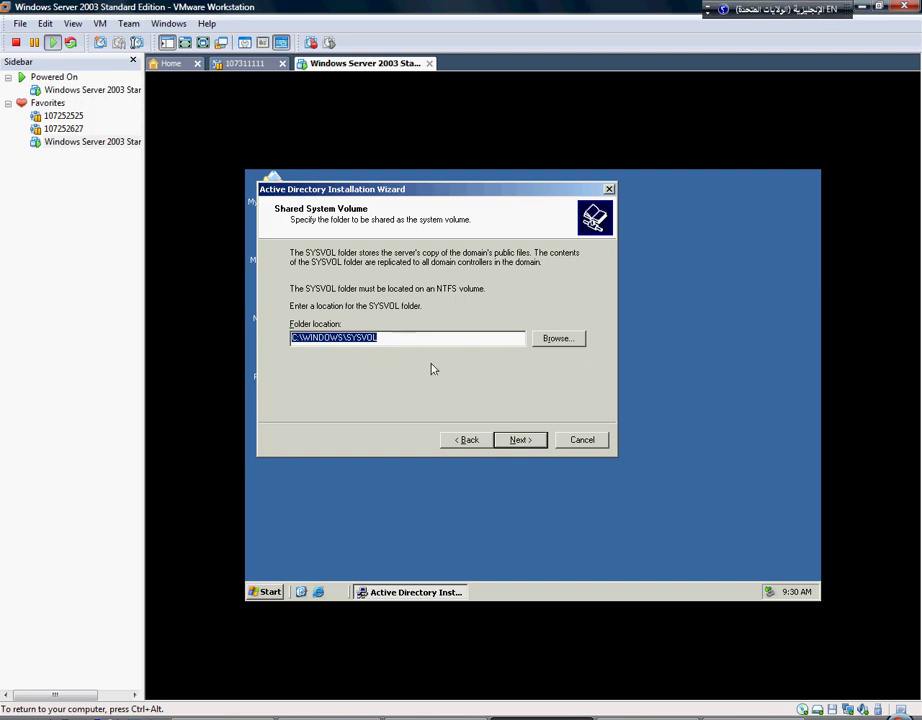
left_click(520, 446)
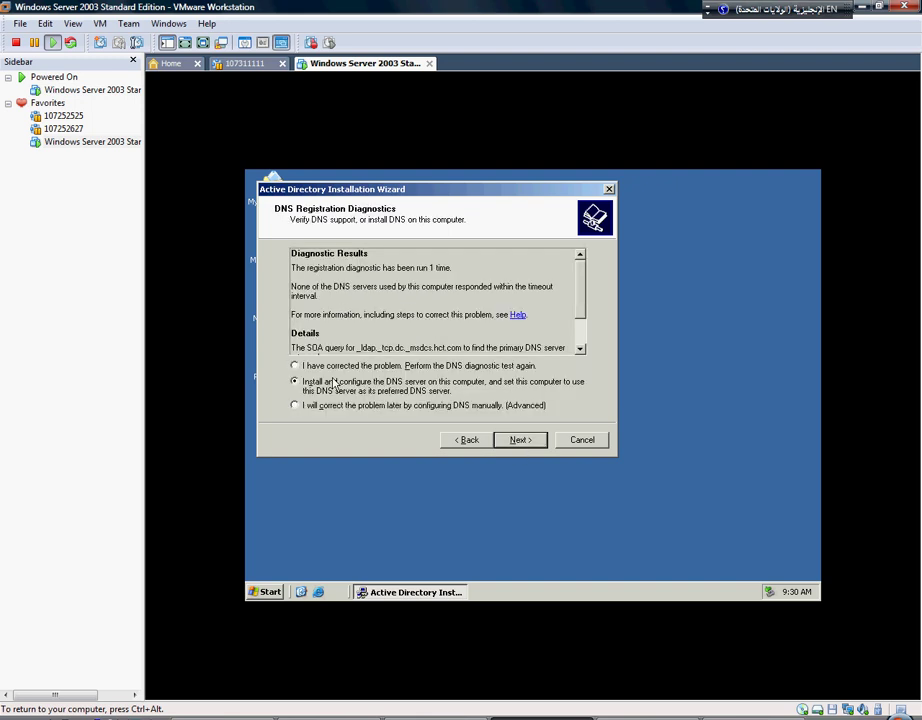
left_click(295, 406)
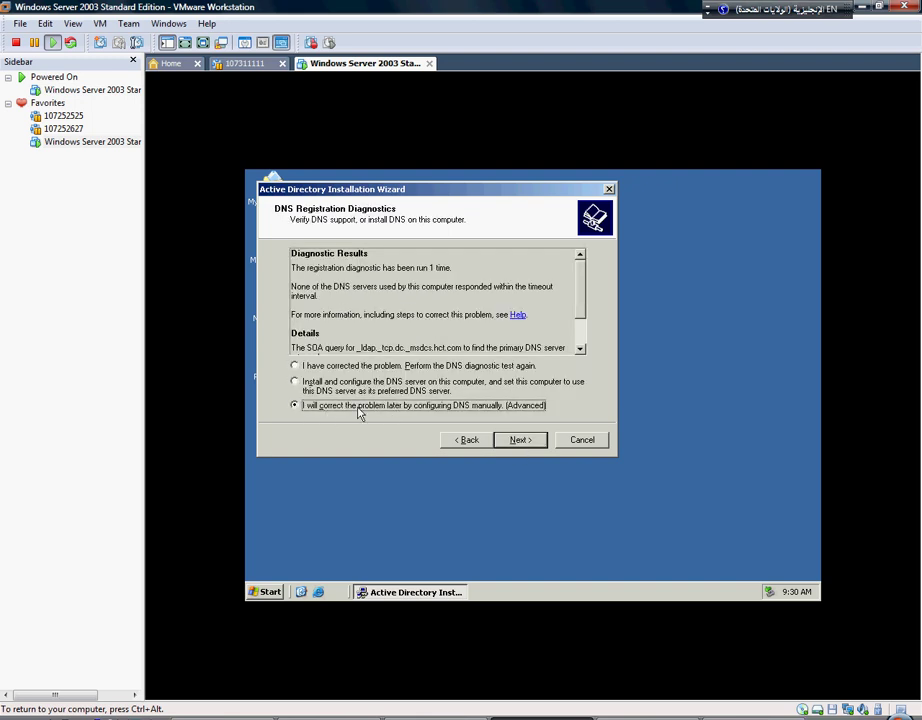
left_click(522, 440)
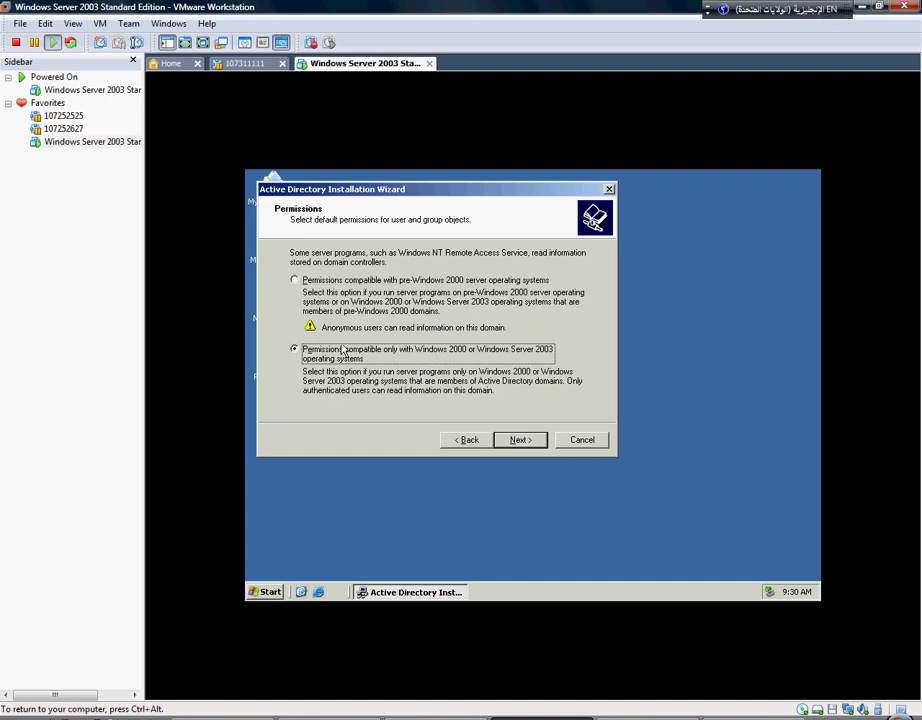
Choose permissions compatible with pre-Windows 2000 server operating systems and leave the restore mode password blank
left_click(295, 281)
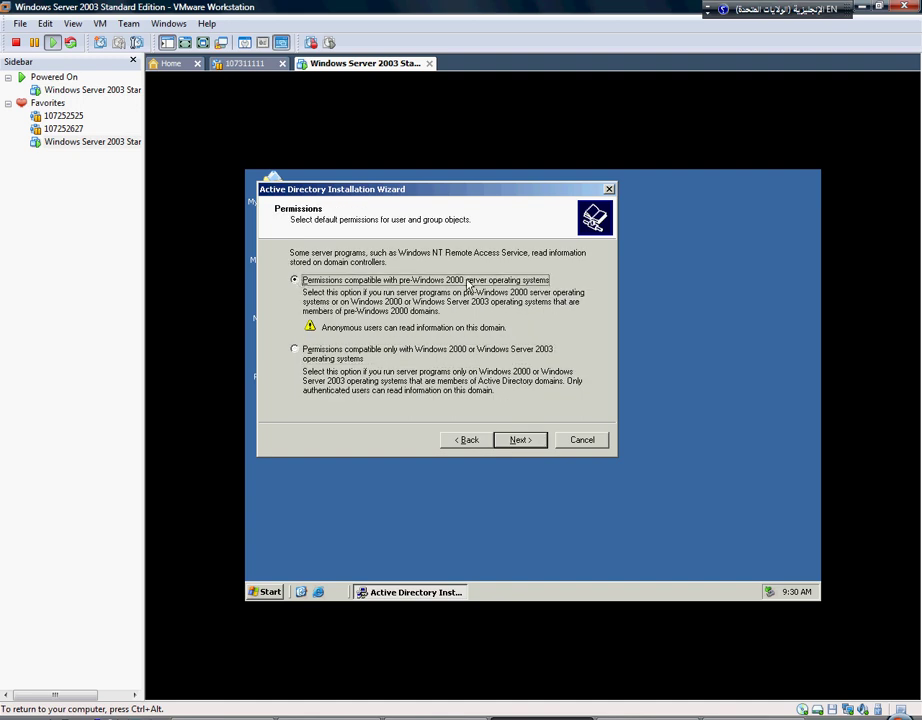
left_click(520, 440)
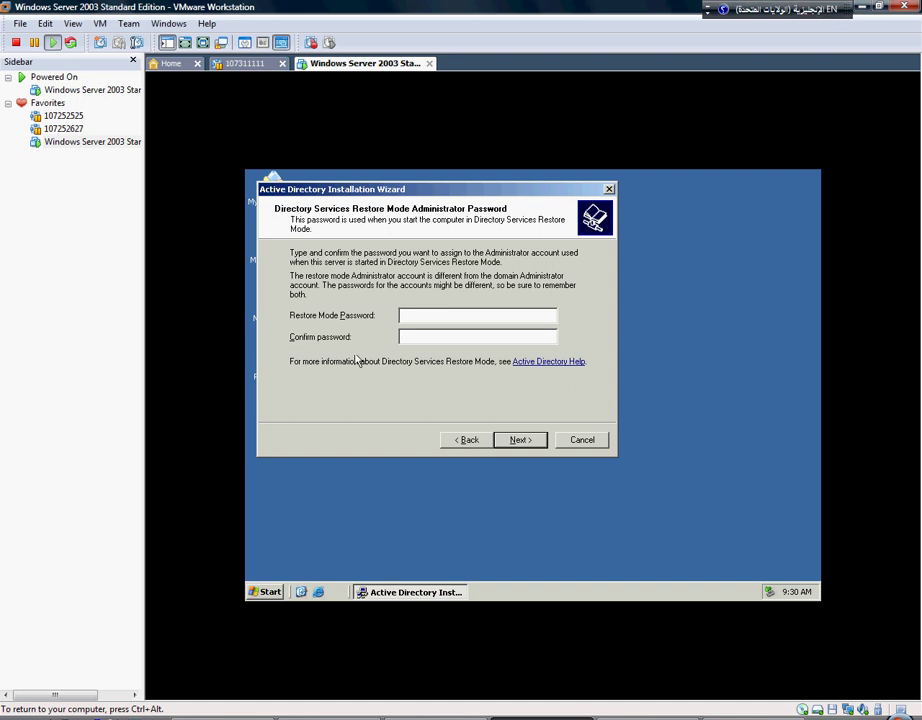
left_click(518, 442)
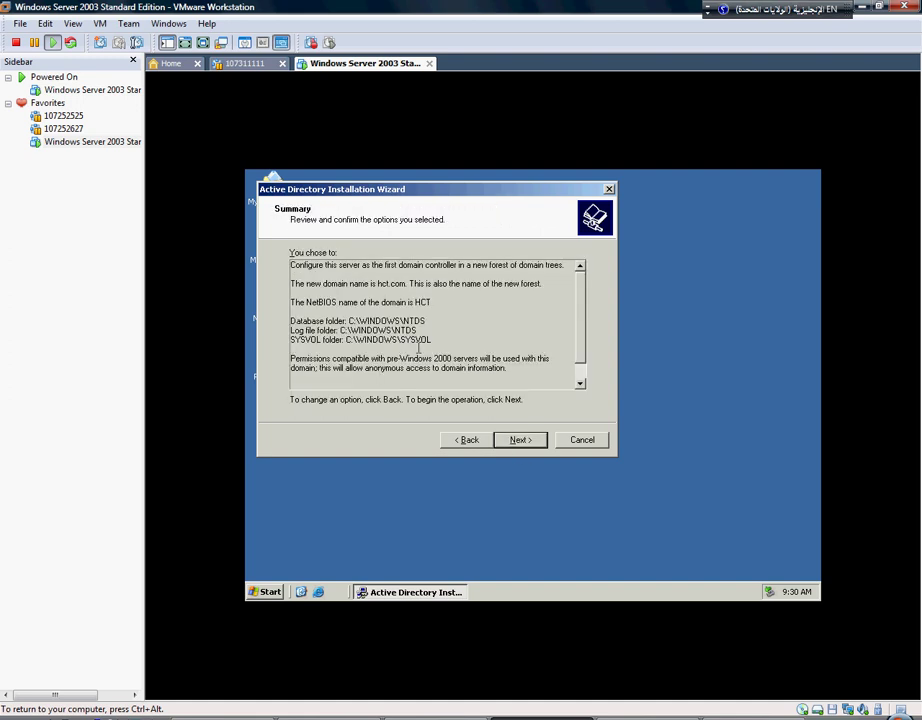
Run the Active Directory installation with the summarized options, finish the wizard and restart Windows immediately
left_click(518, 440)
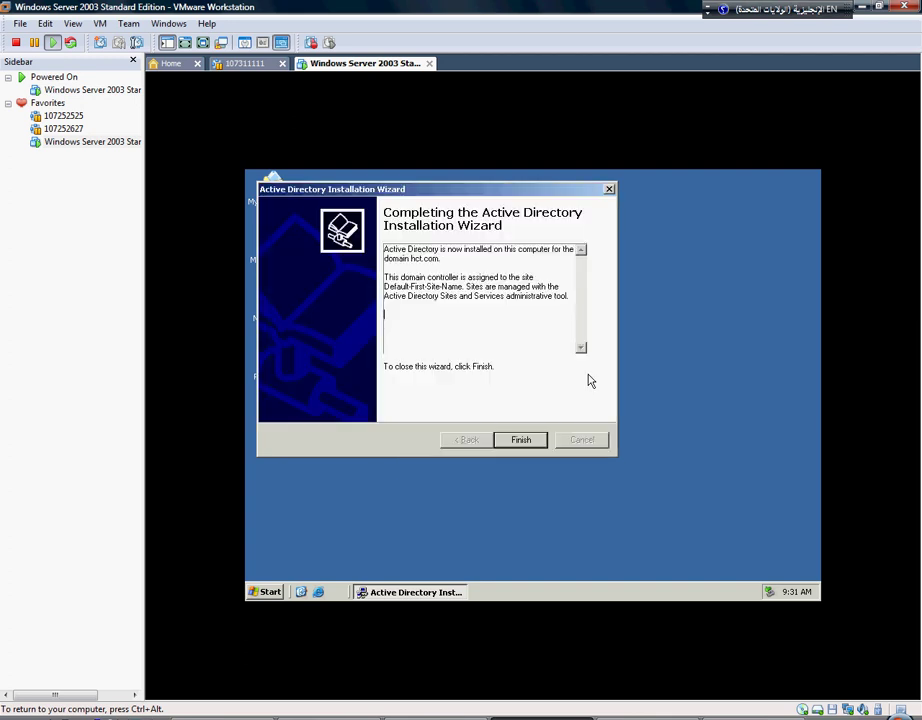
left_click(528, 446)
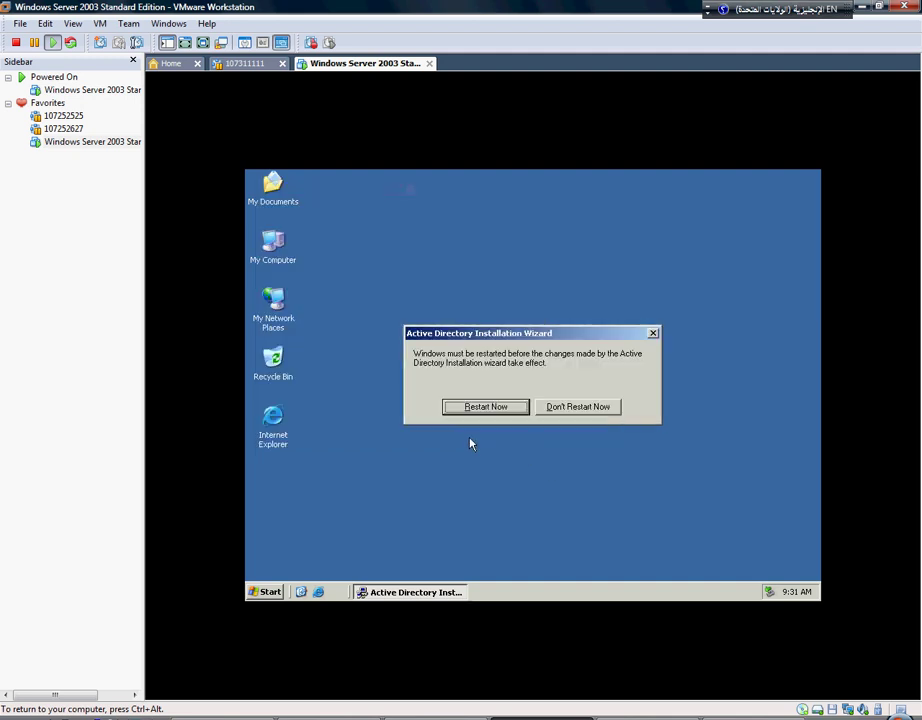
left_click(503, 413)
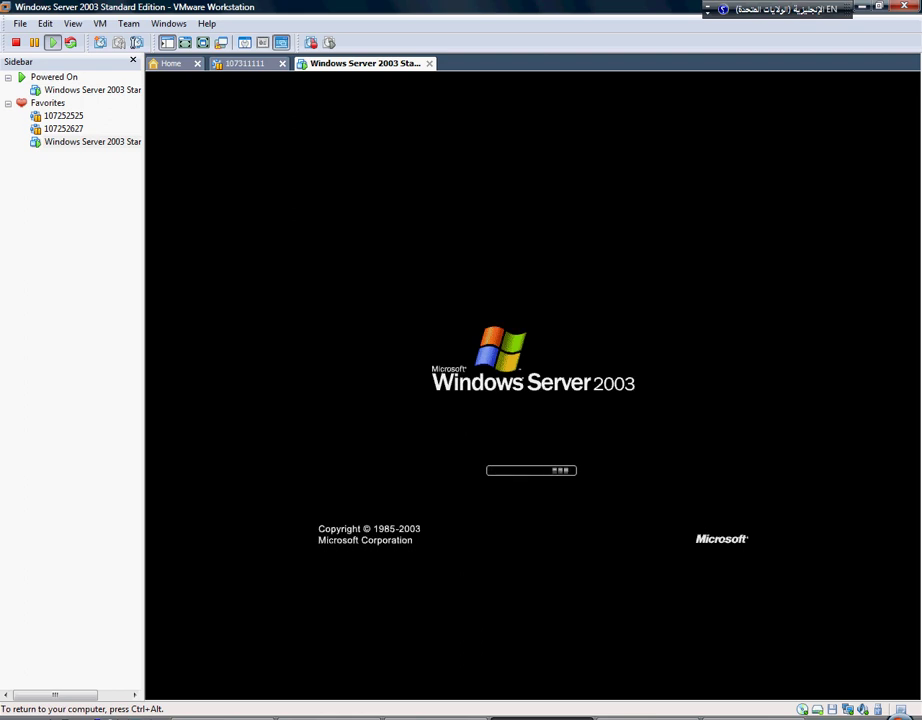
Switch to the Notepad notes and add the line "للتأكد من أن الدليل النشط تم تثبيته:" below HCT.COM
key("ctrl+alt")
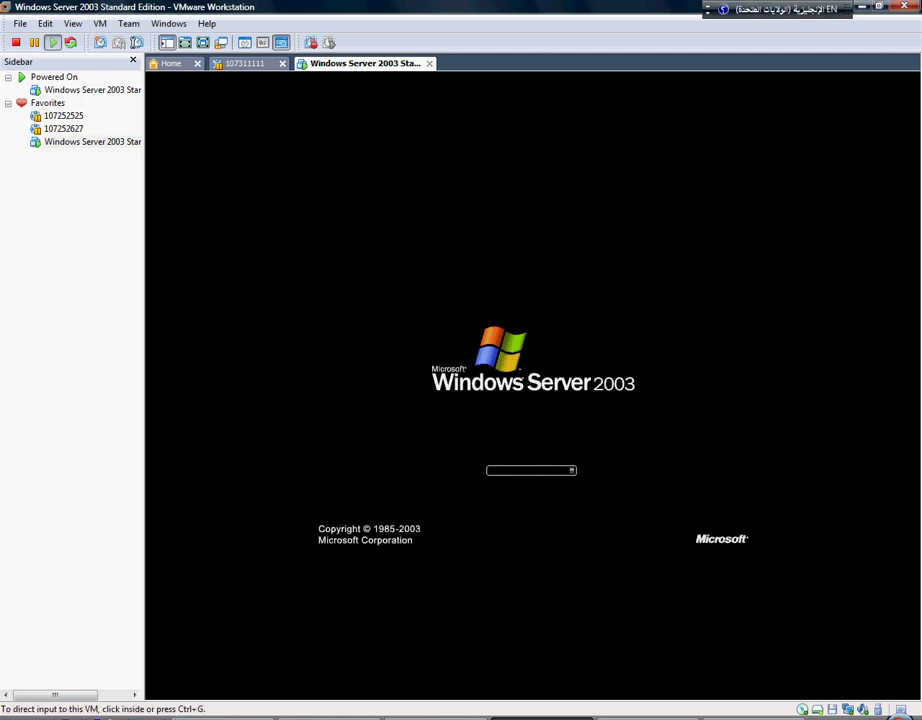
key("alt+Tab")
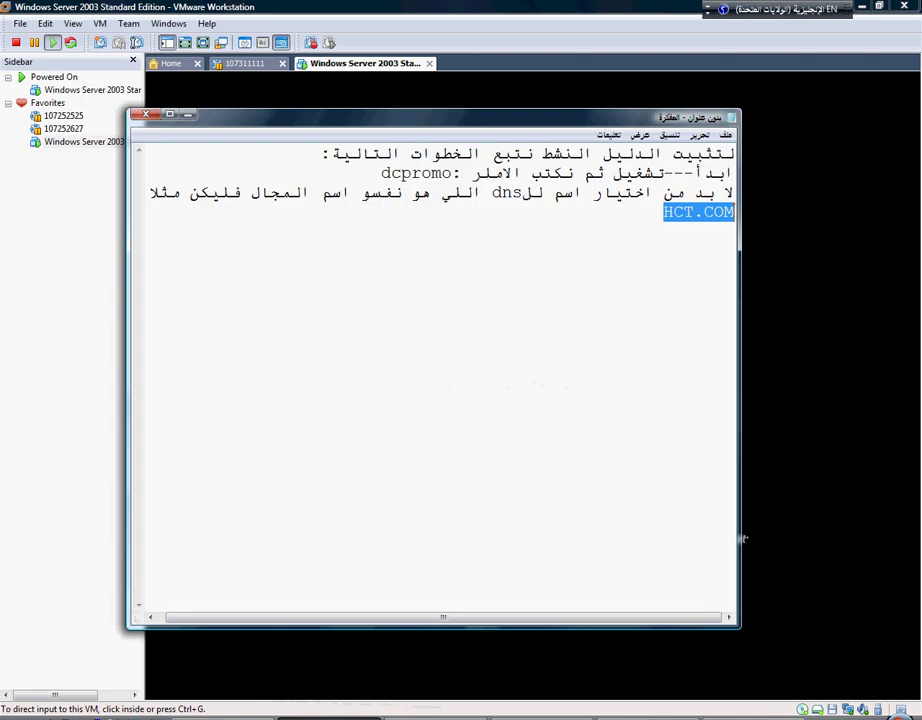
key("Right")
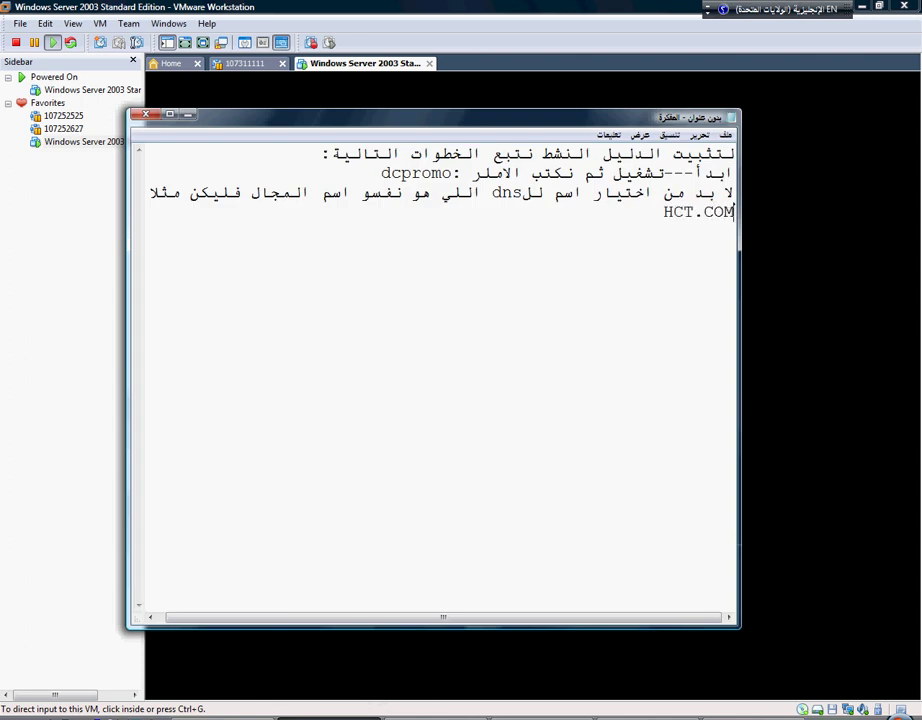
key("Return")
key("alt+shift")
type("للت")
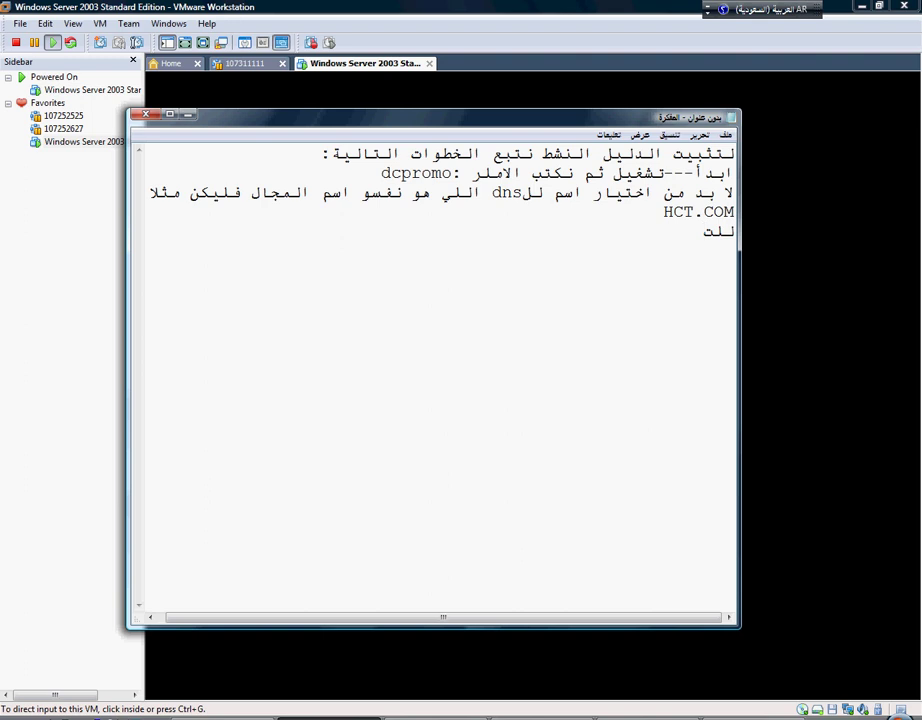
type("أكد من أن الدليل ")
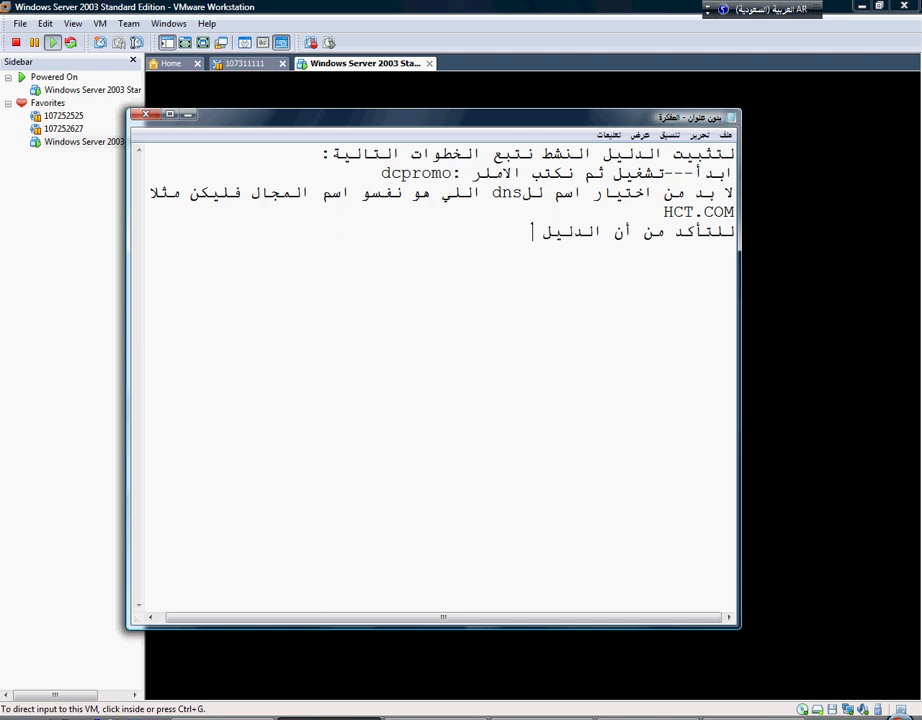
type("النشط ")
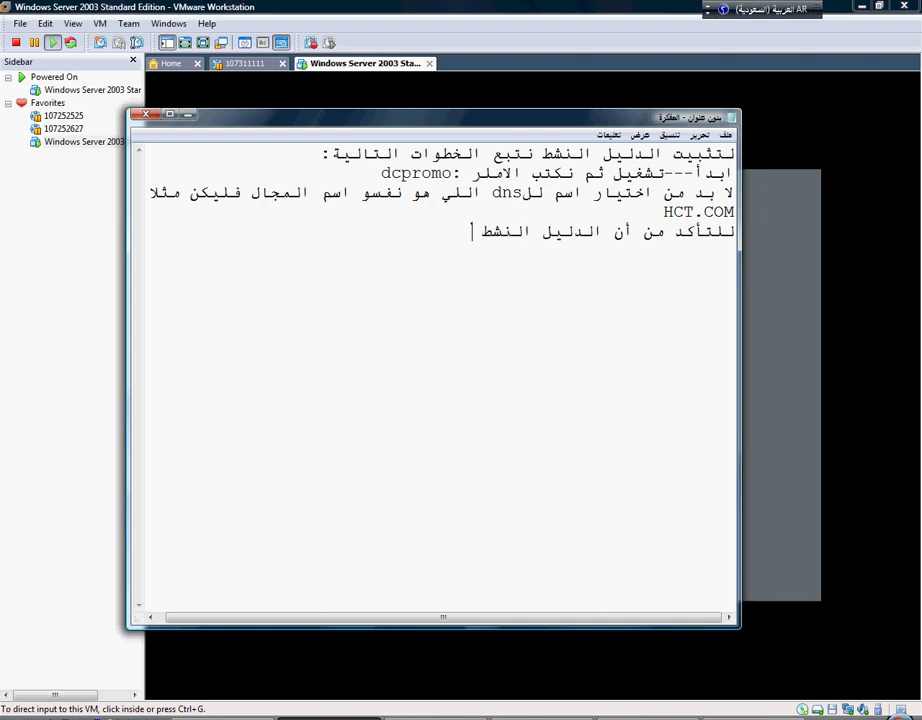
type("تم تثبيته:")
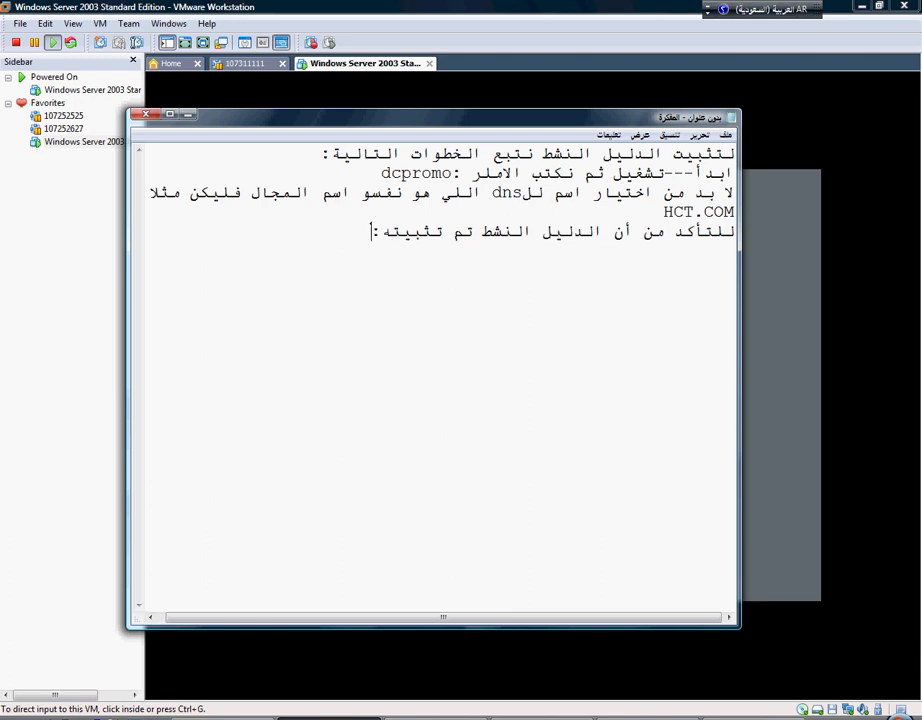